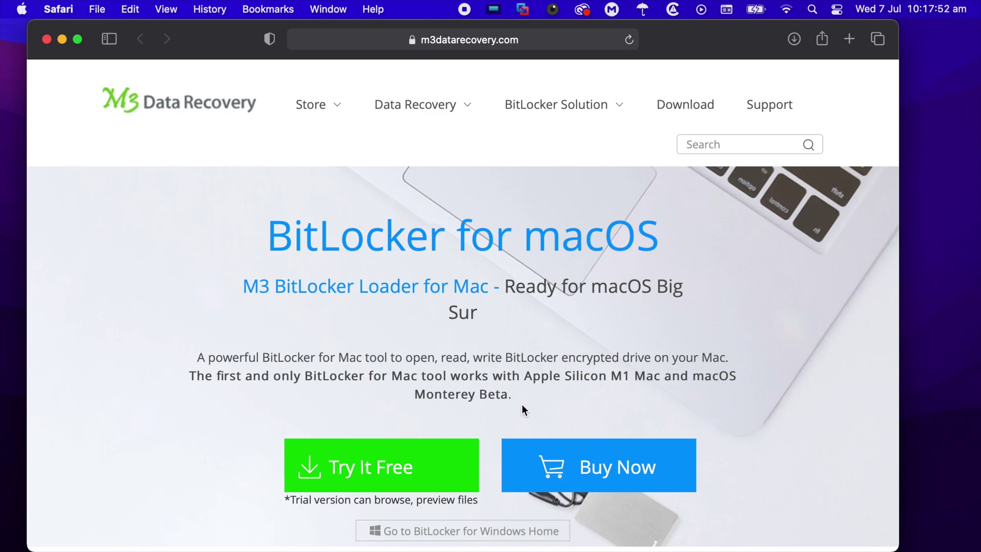
# - Scroll the BitLocker for macOS product page down to reveal the Try It Free button
pyautogui.scroll(-1, 152, 417)
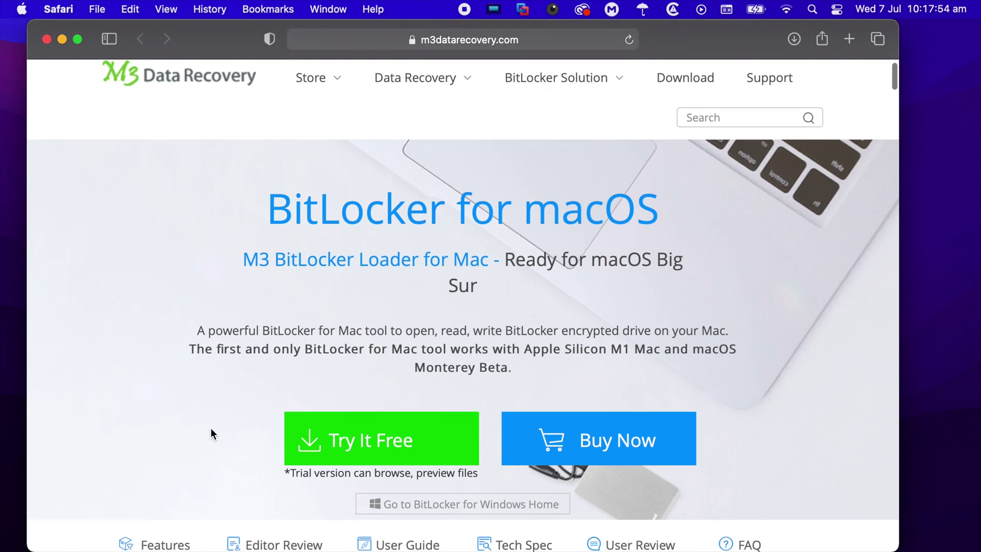
# - Install M3 BitLocker Loader on Macintosh HD, accepting the licence and authorising with the admin password
pyautogui.click(382, 450)
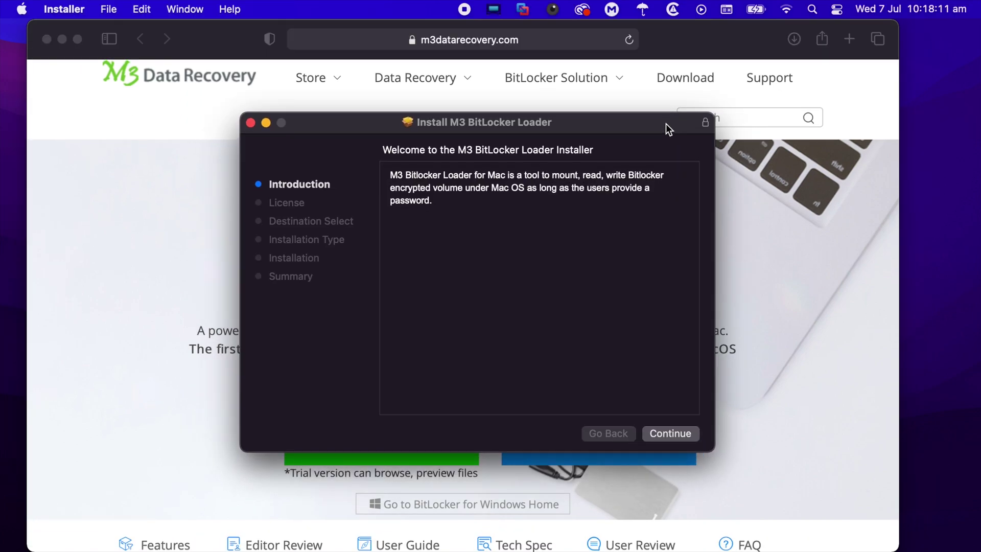
pyautogui.click(673, 434)
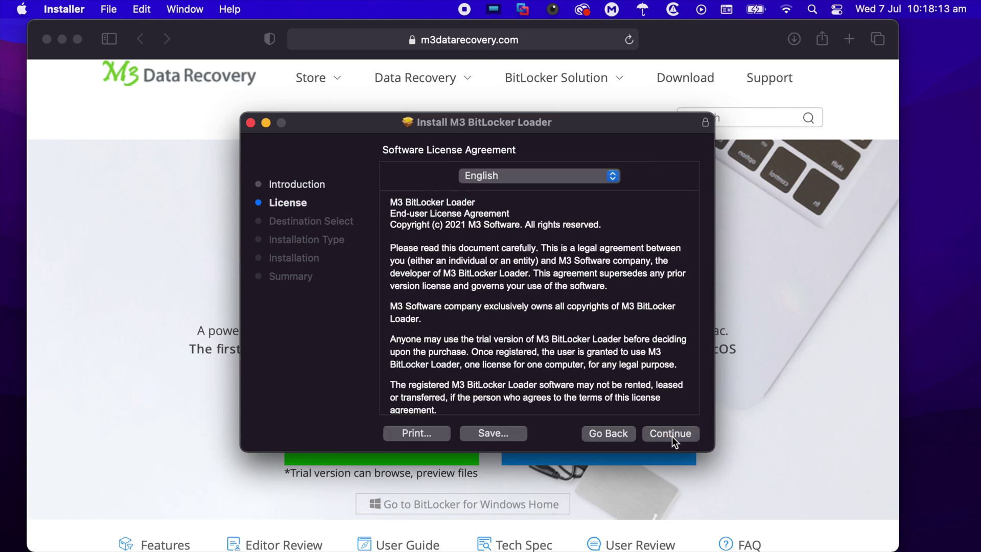
pyautogui.click(673, 436)
pyautogui.click(630, 319)
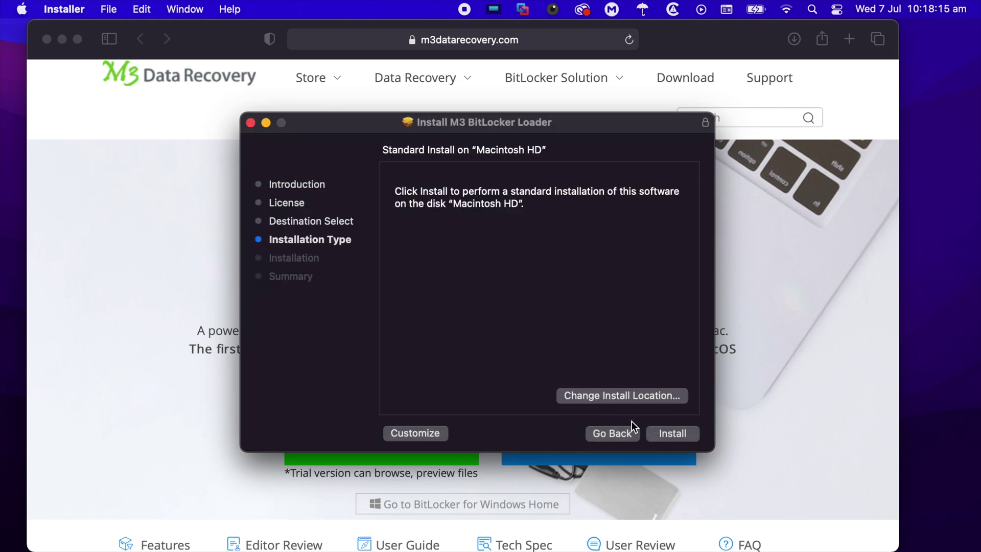
pyautogui.click(665, 439)
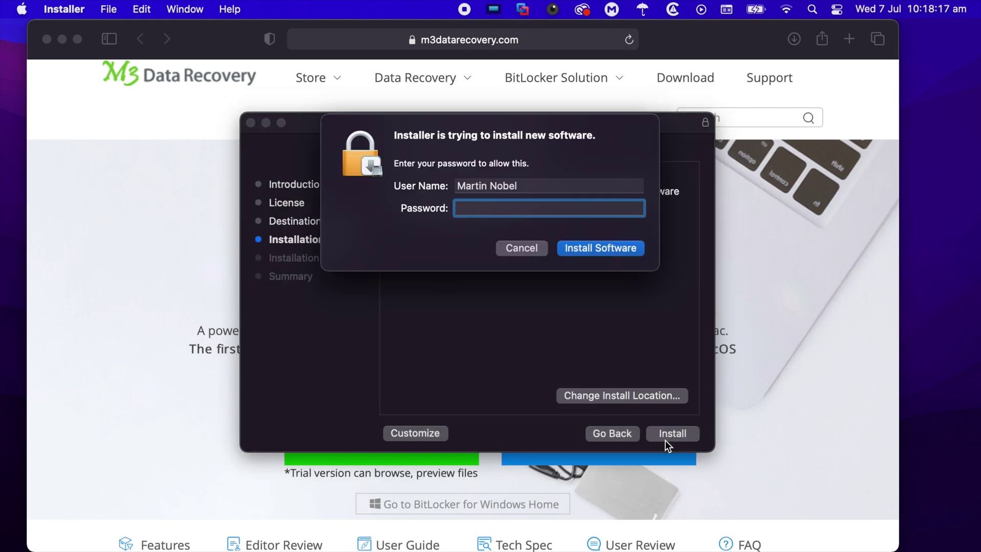
pyautogui.write('*********')
pyautogui.press('Return')
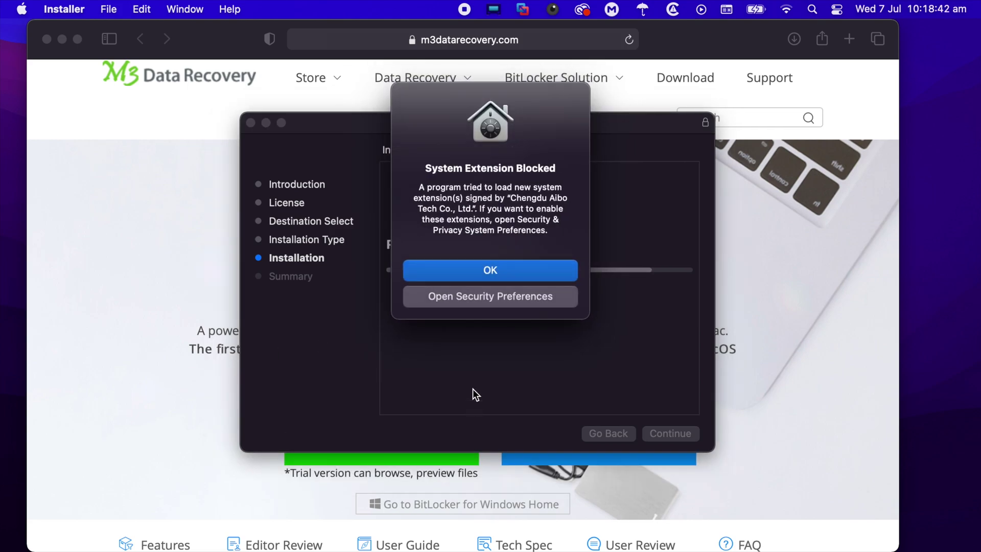
# - Open Security preferences and unlock them to allow the blocked Chengdu Aibo Tech extension
pyautogui.click(497, 295)
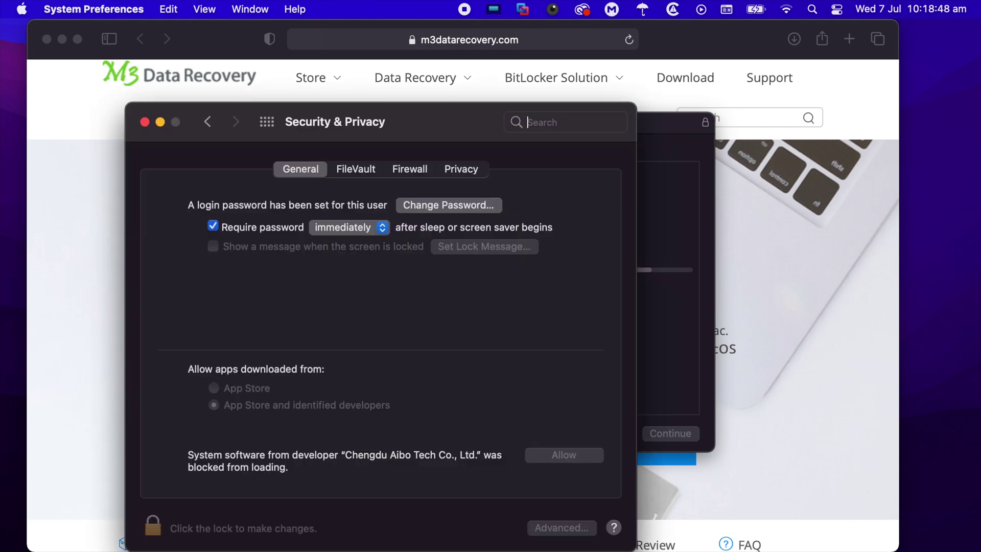
pyautogui.click(151, 522)
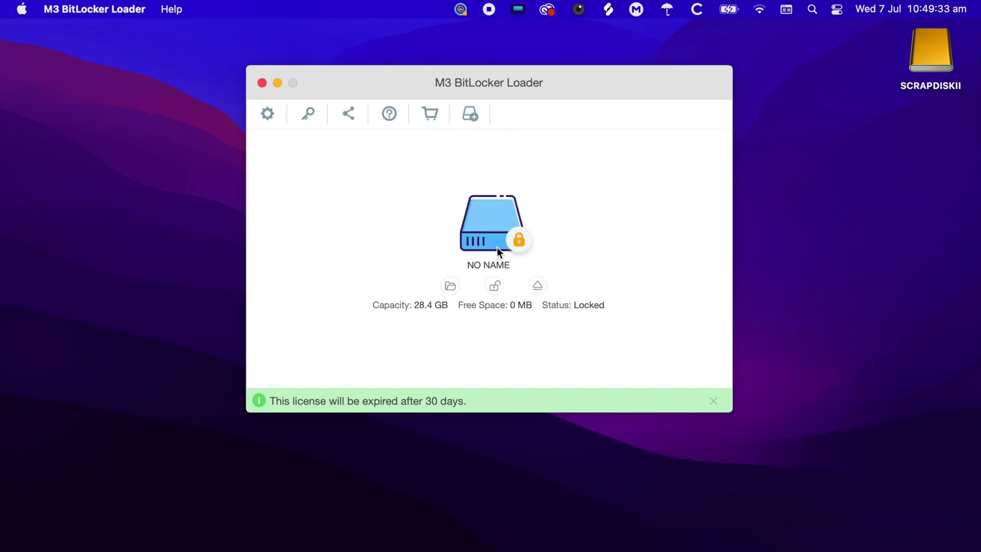
# - Unlock the NO NAME drive with its password in File manager mode, then resize the window
pyautogui.doubleClick(489, 225)
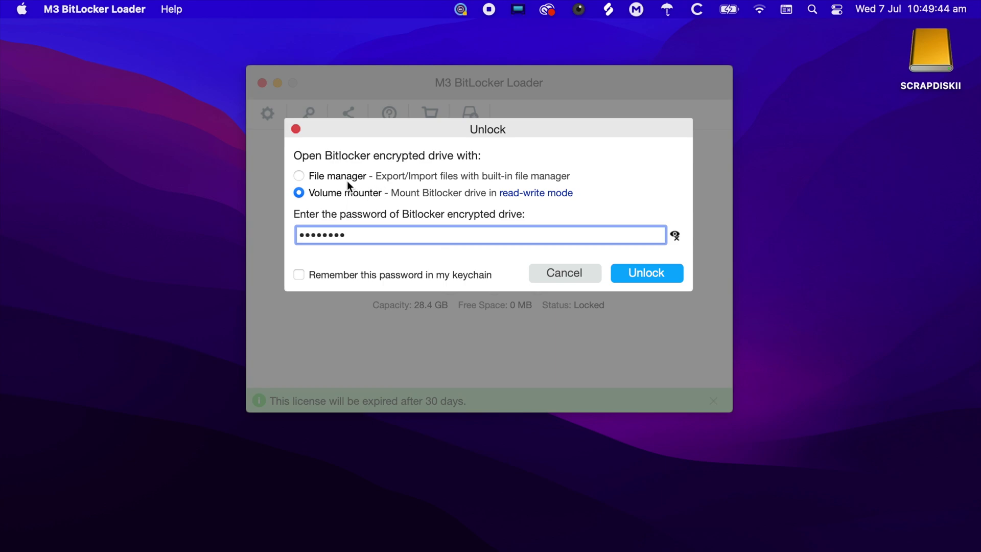
pyautogui.click(347, 179)
pyautogui.click(642, 273)
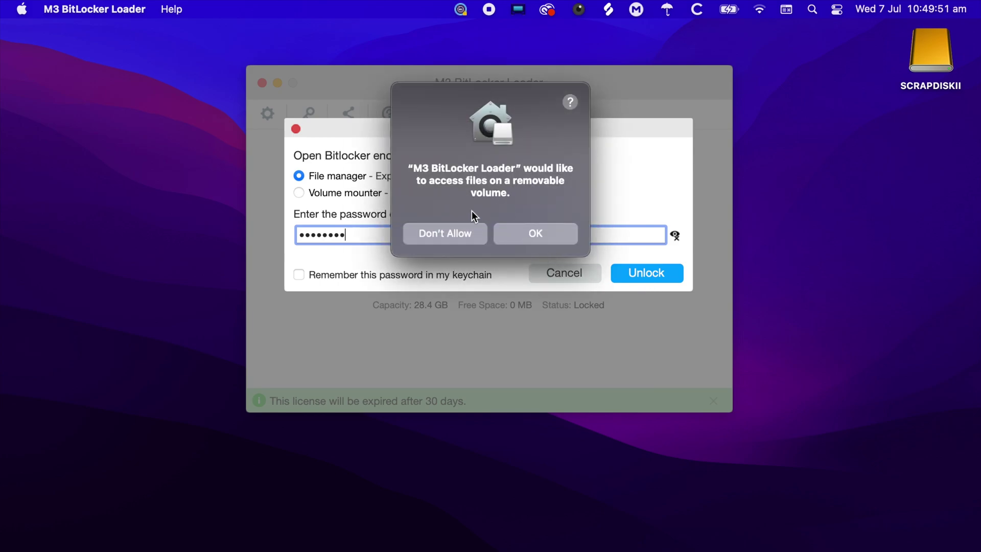
pyautogui.click(554, 229)
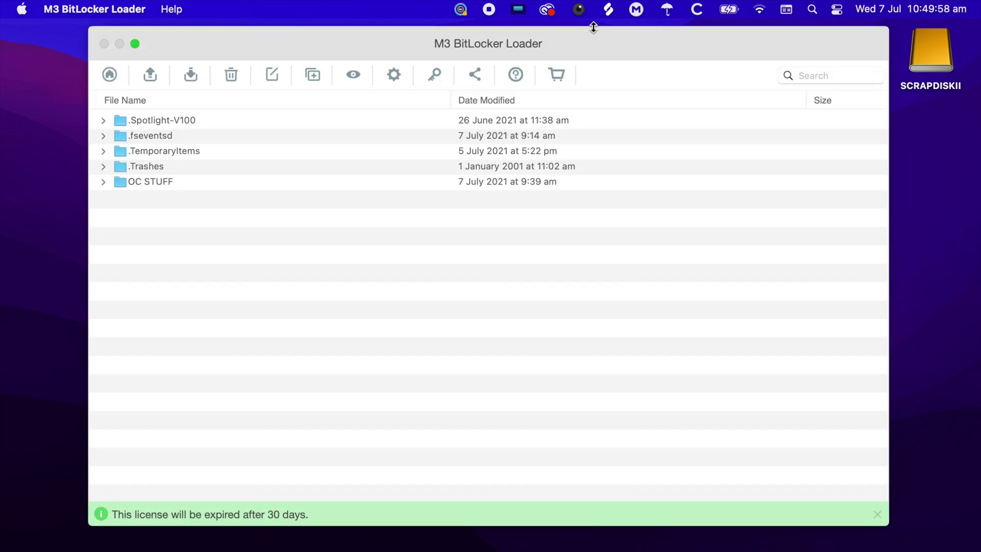
pyautogui.moveTo(593, 27); pyautogui.dragTo(583, 93)
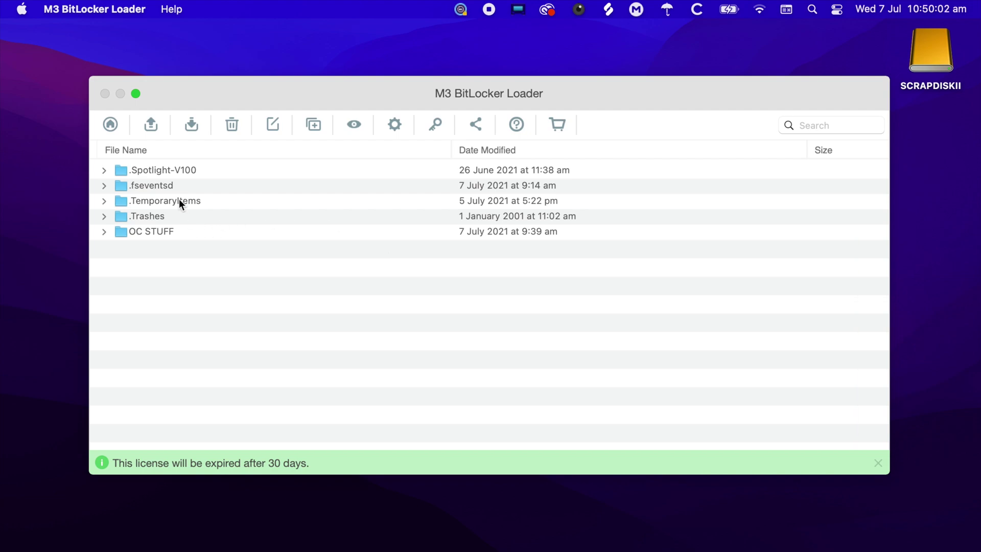
# - Rename the OC STUFF folder on the unlocked drive to 'OpenCore'
pyautogui.click(102, 233)
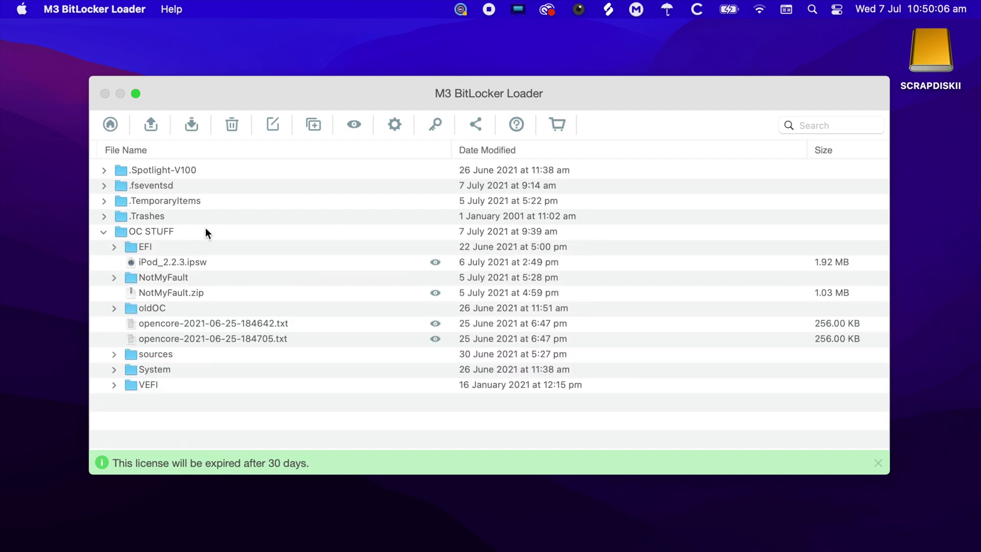
pyautogui.click(104, 233)
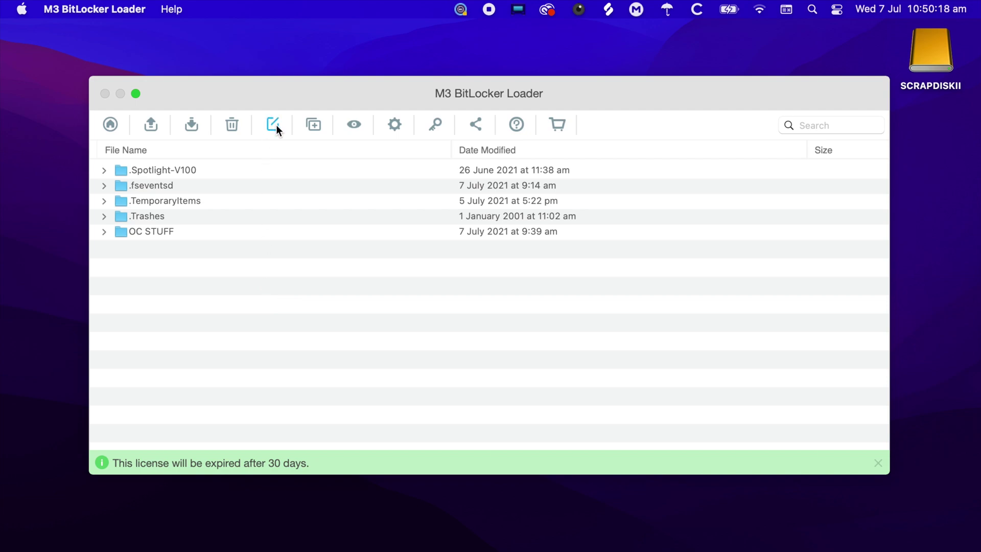
pyautogui.click(151, 233)
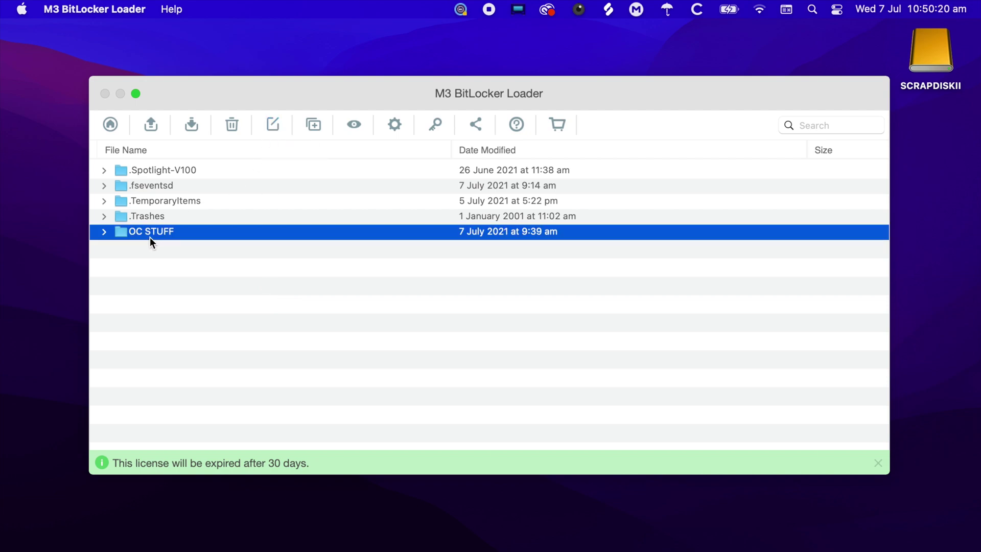
pyautogui.click(273, 126)
pyautogui.write('Op')
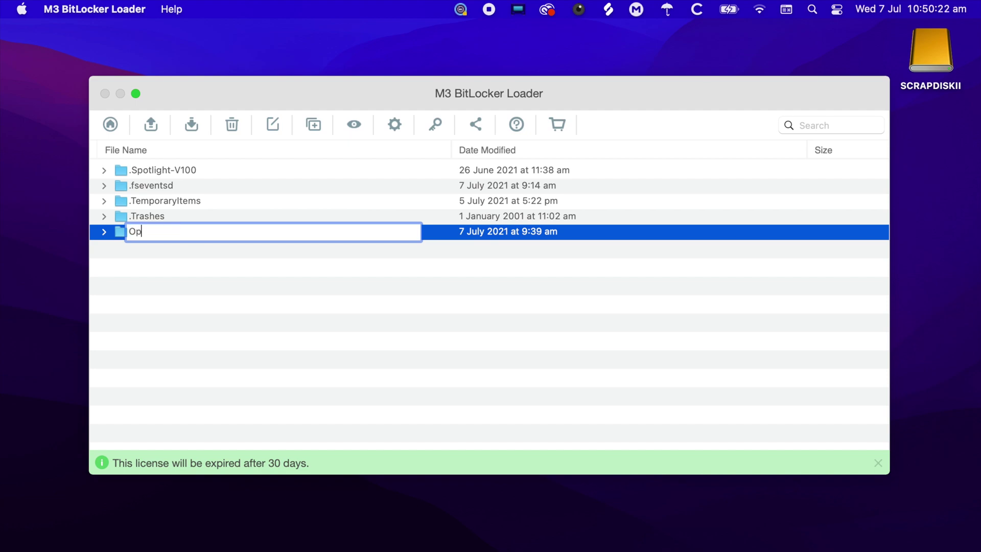
pyautogui.write('enCore')
pyautogui.press('Return')
pyautogui.click(251, 361)
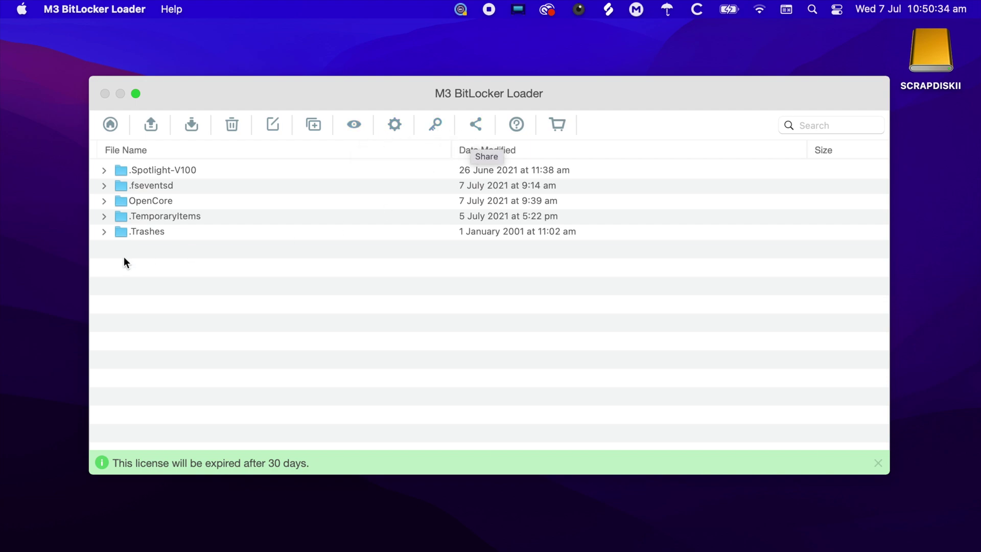
# - Create a new folder on the drive and name it 'New Folder'
pyautogui.rightClick(155, 266)
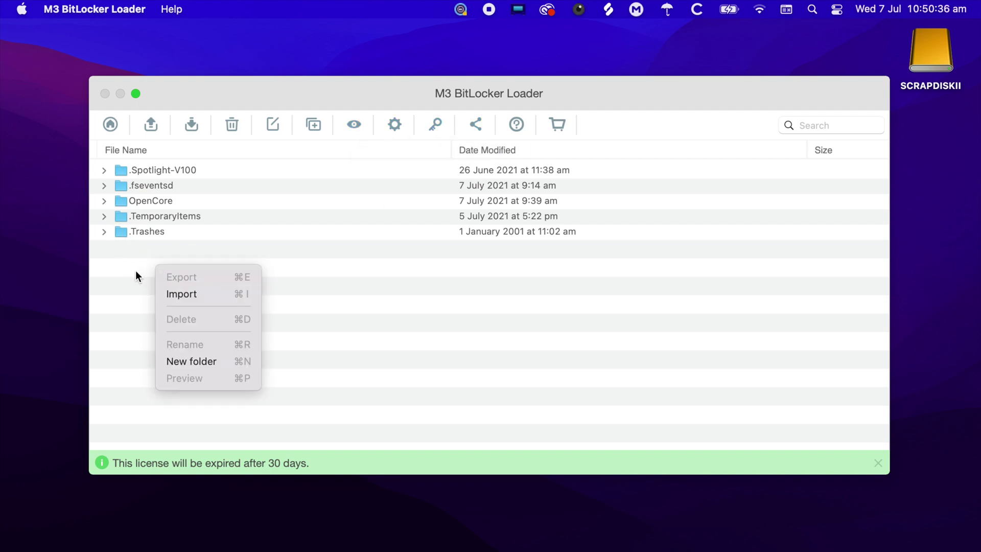
pyautogui.click(183, 357)
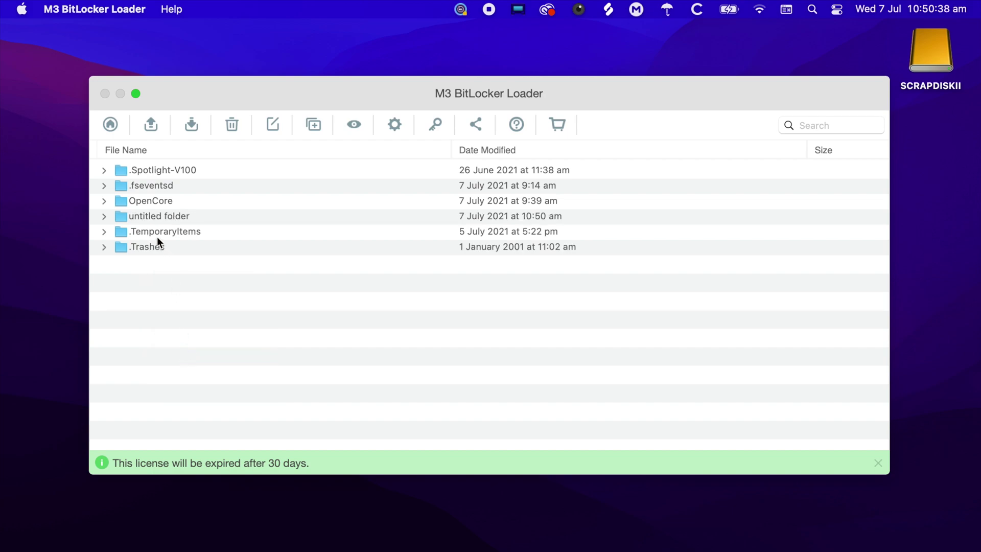
pyautogui.click(143, 213)
pyautogui.click(273, 125)
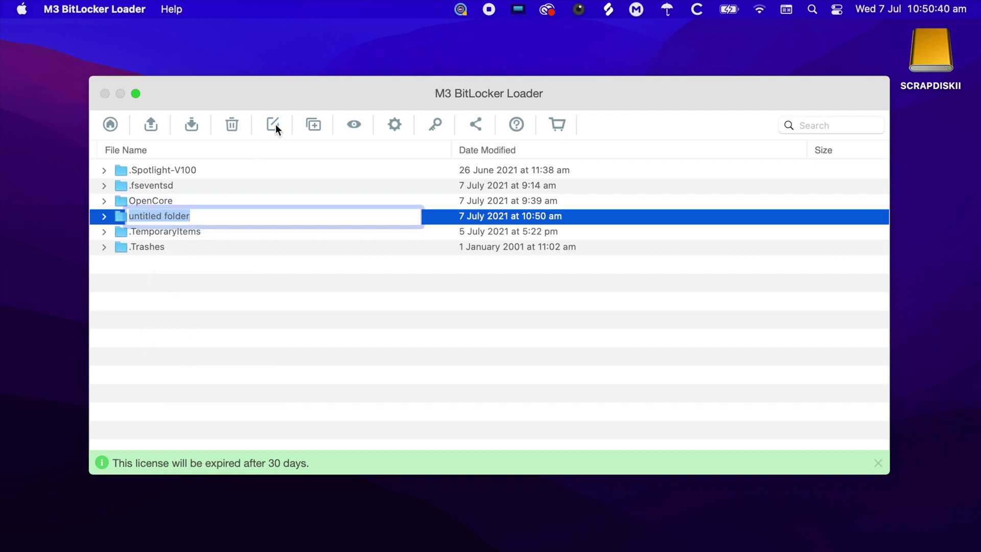
pyautogui.write('New')
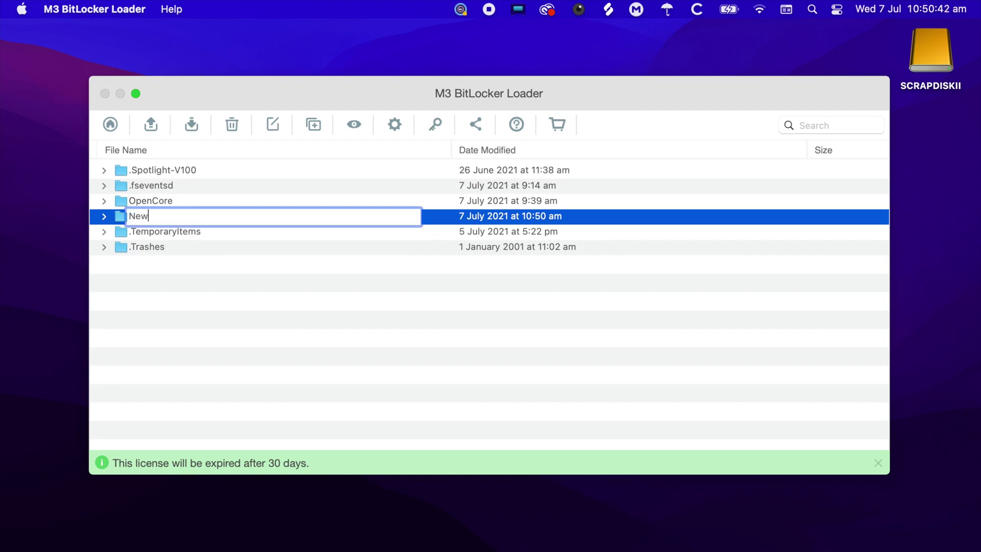
pyautogui.write(' Folder')
pyautogui.press('Return')
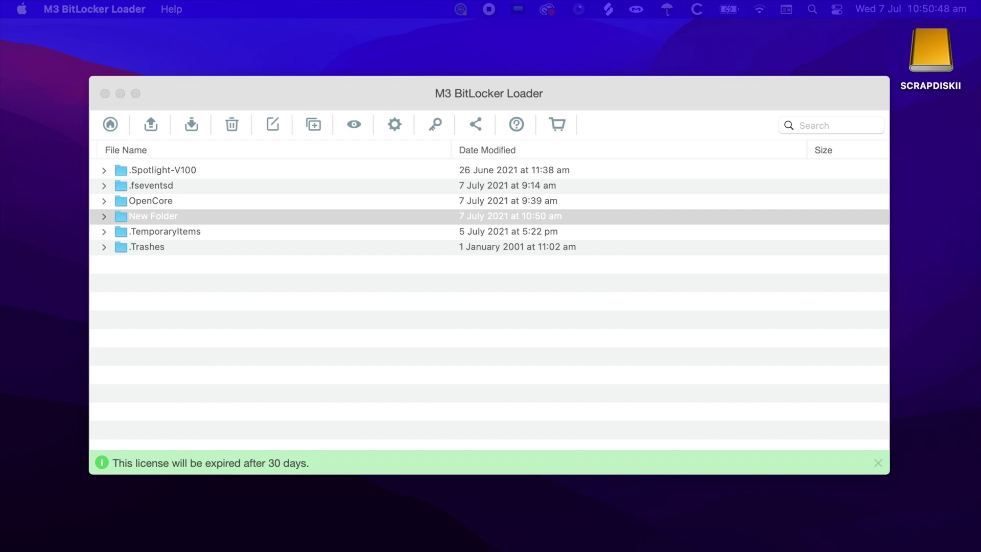
# - Import the windows 10.jpg image onto the drive and confirm the success message
pyautogui.moveTo(190, 542); pyautogui.dragTo(202, 301)
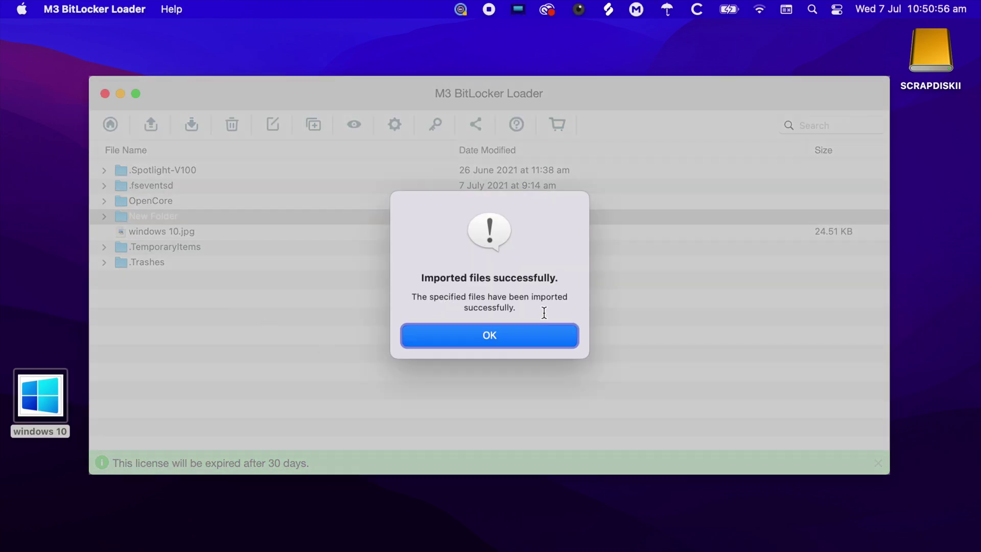
pyautogui.click(546, 334)
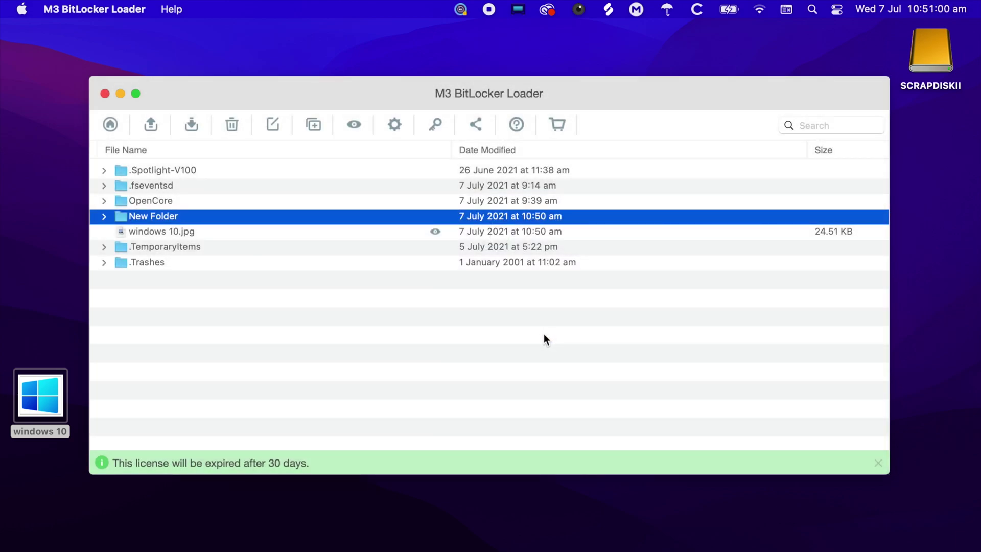
pyautogui.click(73, 435)
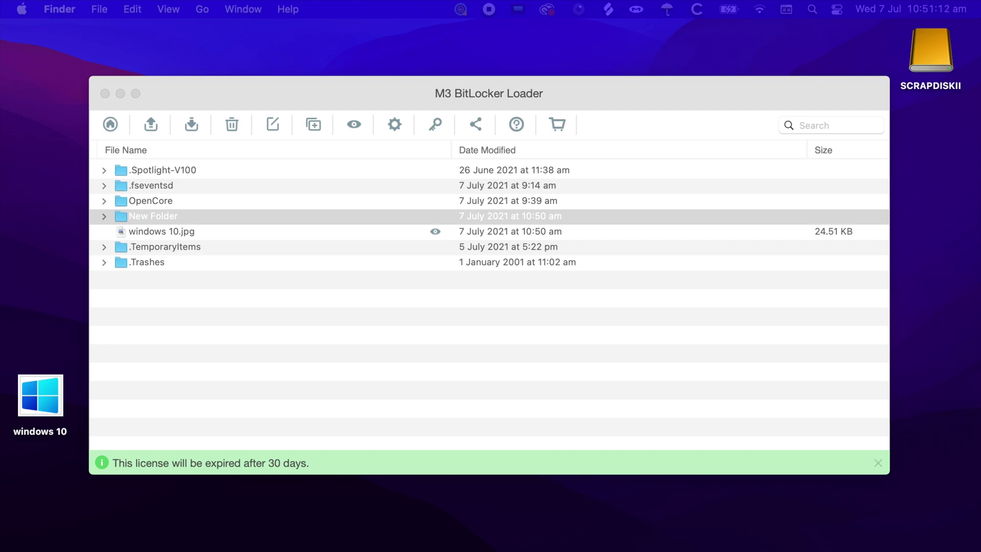
pyautogui.click(265, 349)
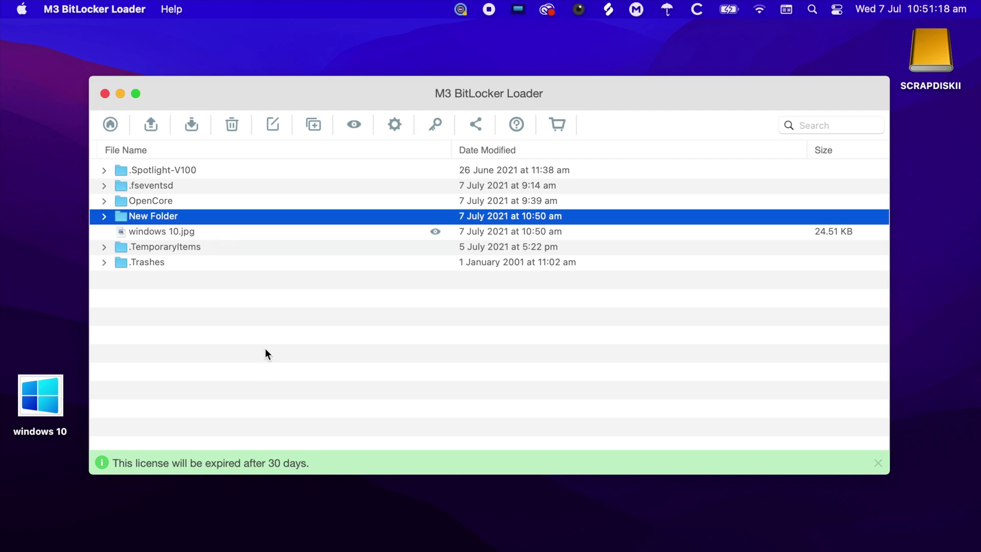
pyautogui.click(266, 350)
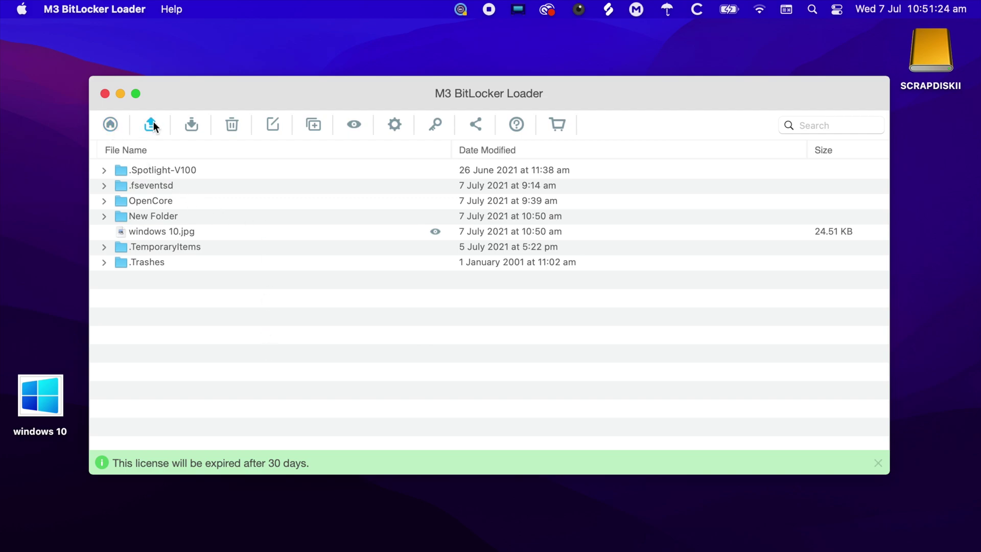
# - Mount the drive read-write with Volume mounter and its password, then centre the OC Finder window
pyautogui.click(118, 127)
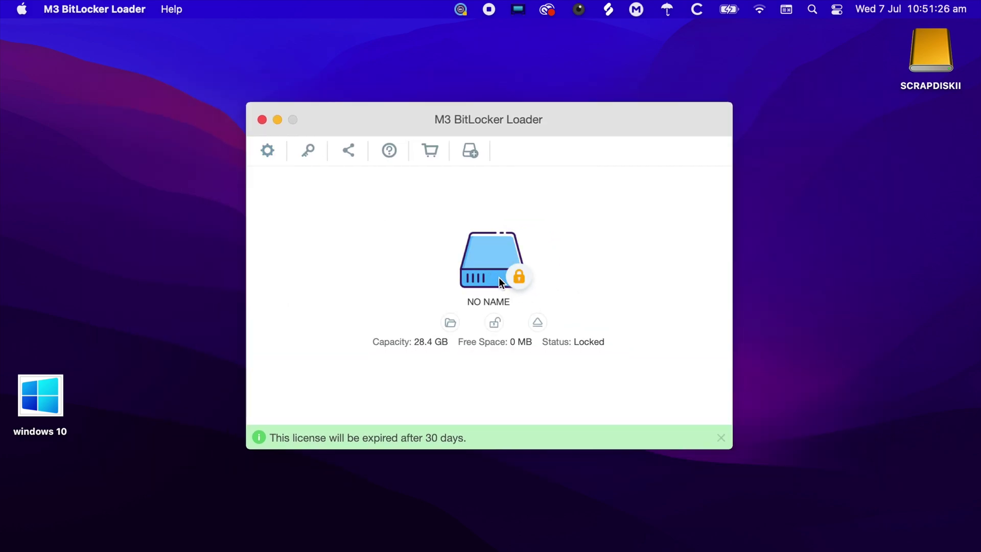
pyautogui.click(494, 322)
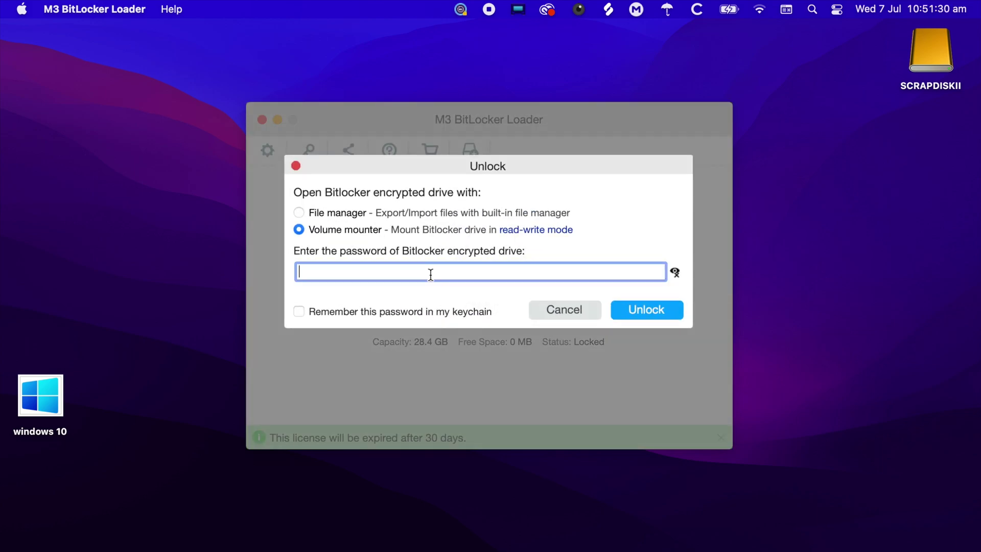
pyautogui.write('••')
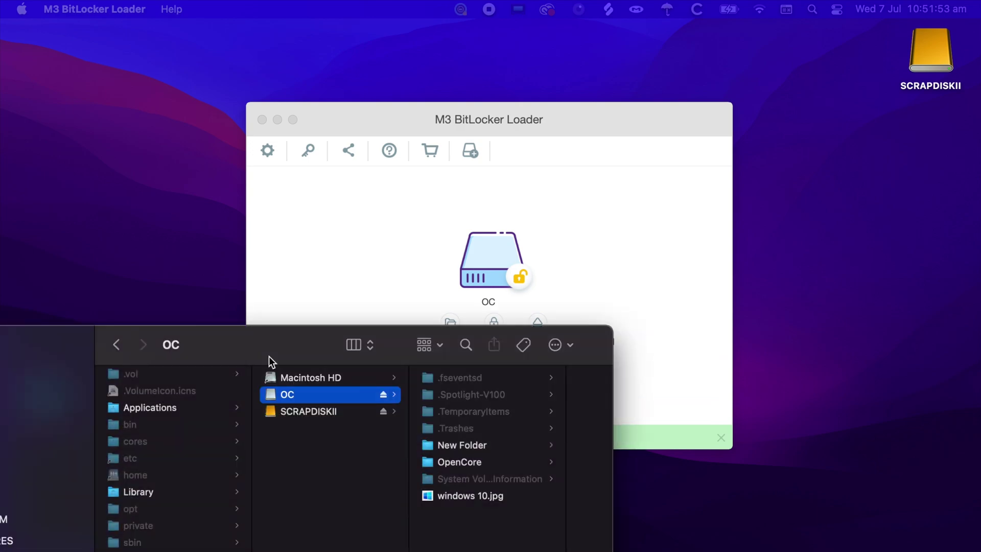
pyautogui.moveTo(269, 357); pyautogui.dragTo(446, 145)
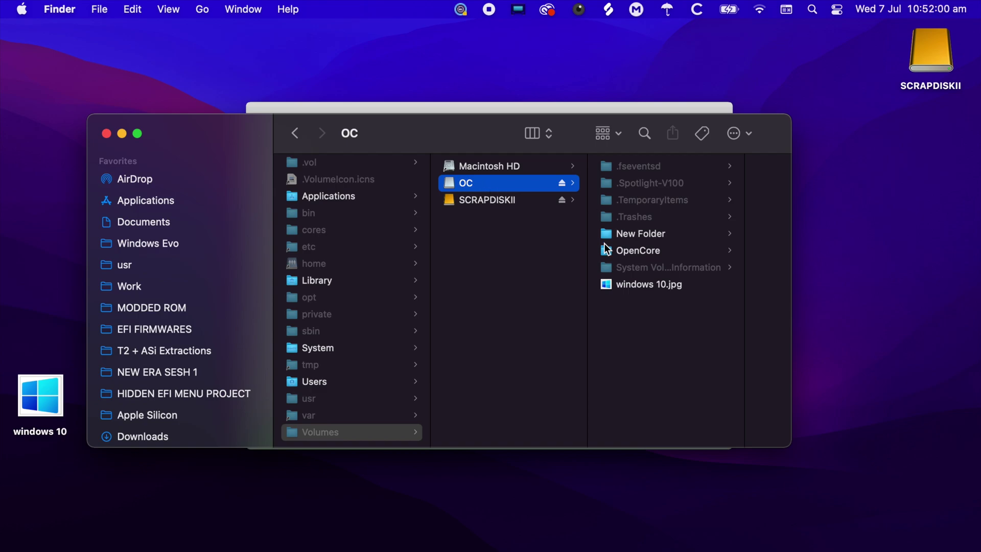
# - Switch the OC window to icon view and look inside the OpenCore folder
pyautogui.click(534, 134)
pyautogui.click(548, 104)
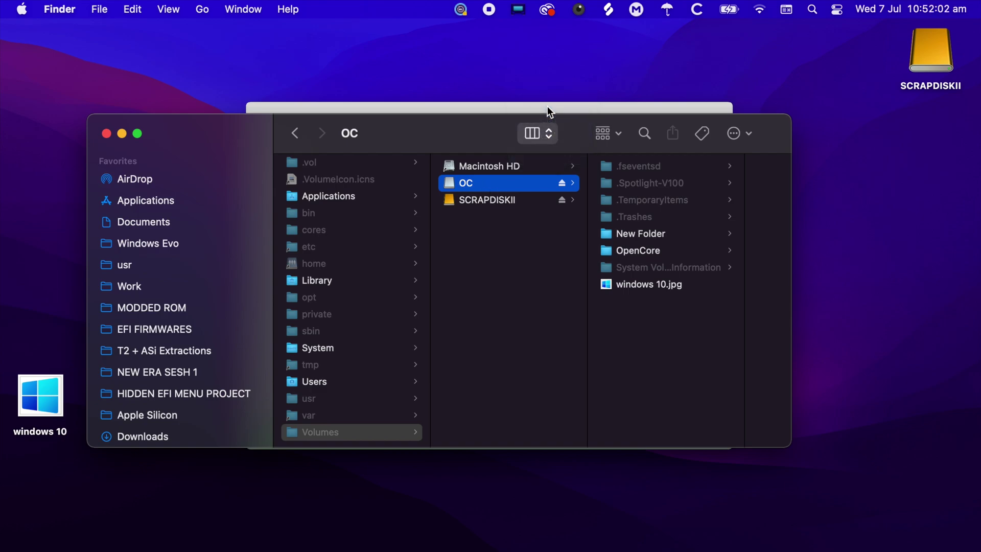
pyautogui.click(490, 273)
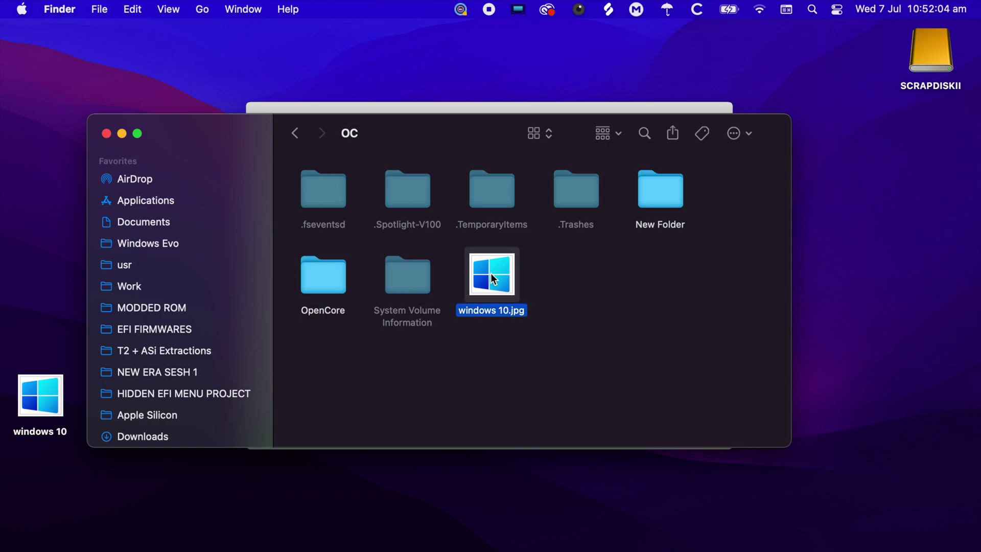
pyautogui.click(546, 301)
pyautogui.click(507, 285)
pyautogui.click(646, 206)
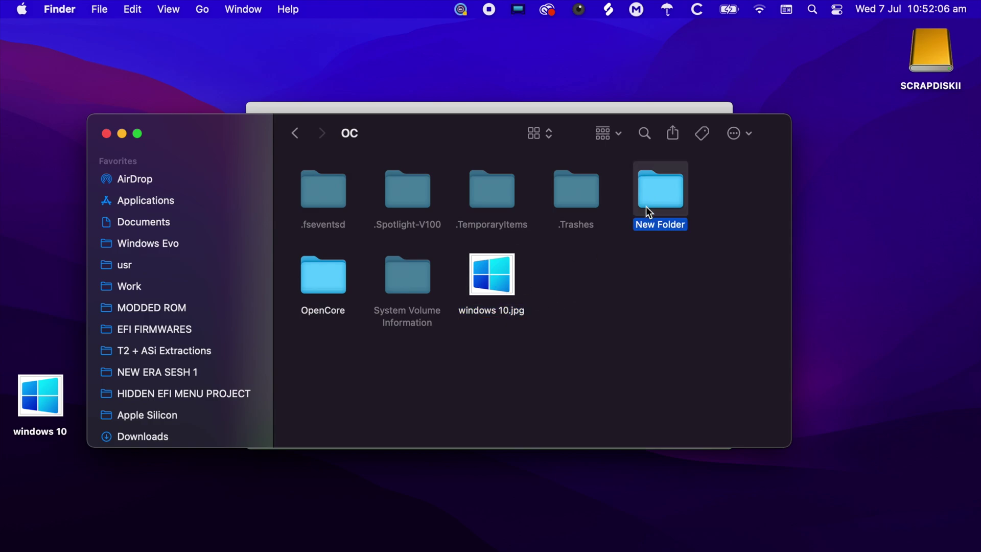
pyautogui.click(513, 287)
pyautogui.click(325, 281)
pyautogui.doubleClick(323, 277)
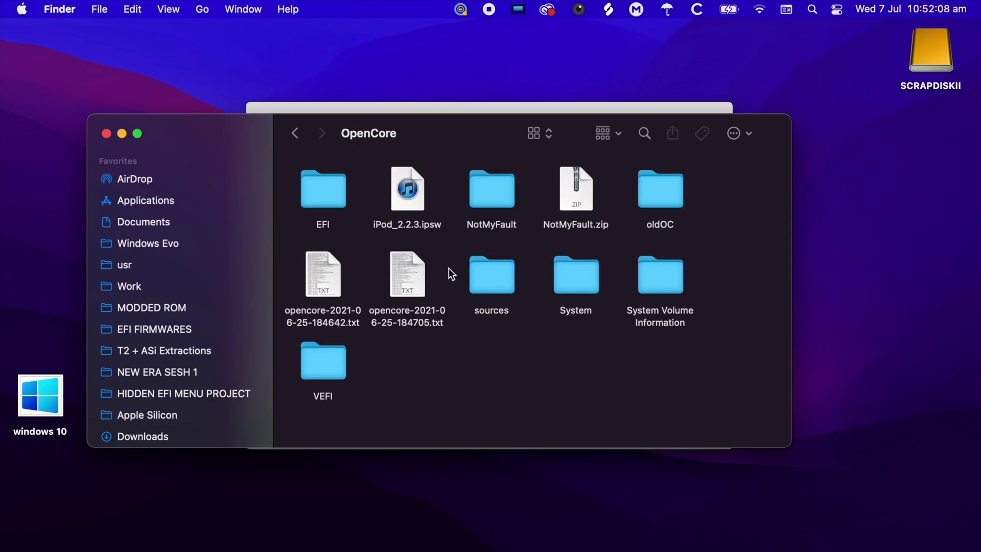
pyautogui.click(295, 134)
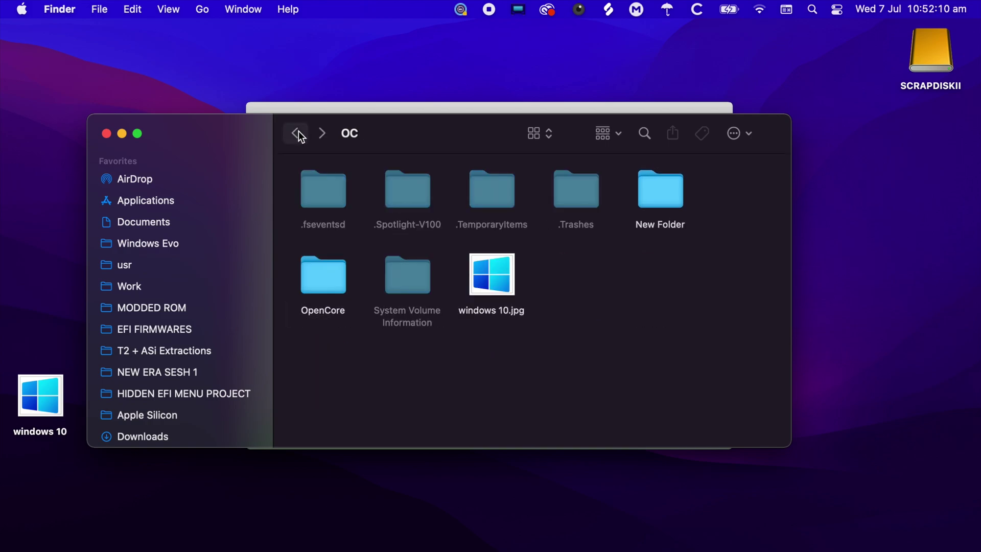
# - Rename windows 10.jpg to 'windows 10X.jpg'
pyautogui.click(488, 293)
pyautogui.press('Return')
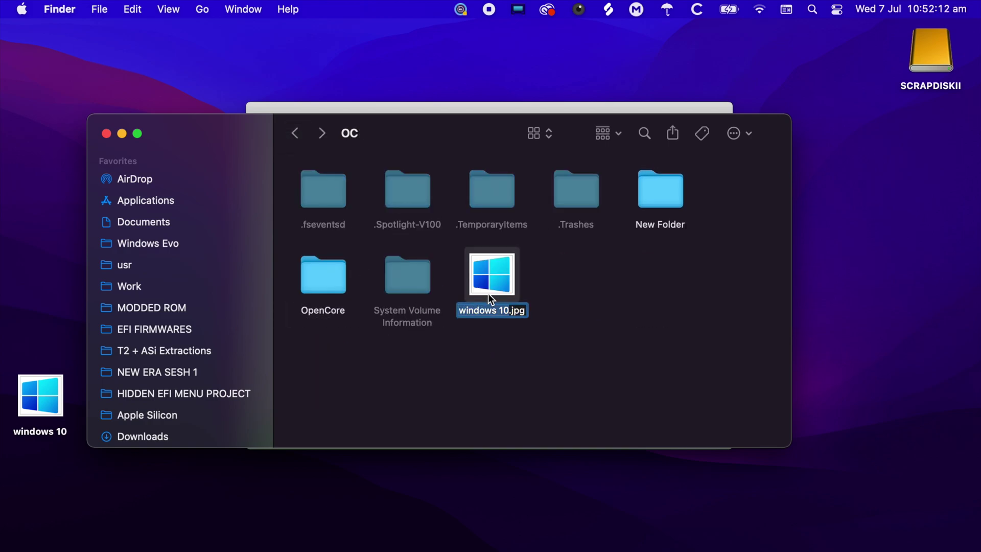
pyautogui.write('X')
pyautogui.press('Return')
# - Add a new folder named 'New Folder 2' on the OC volume
pyautogui.click(328, 281)
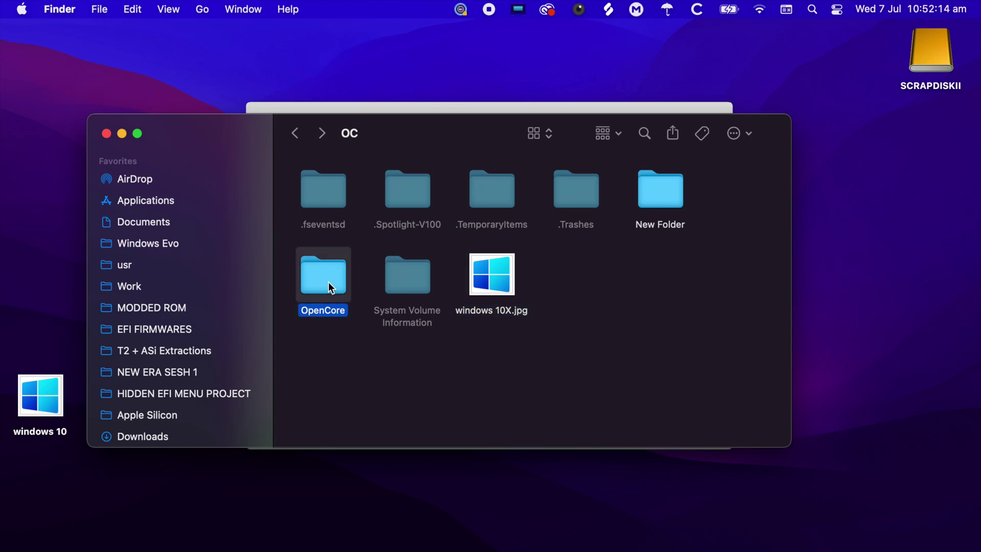
pyautogui.click(562, 389)
pyautogui.press('super+shift+n')
pyautogui.write('New Folder 2')
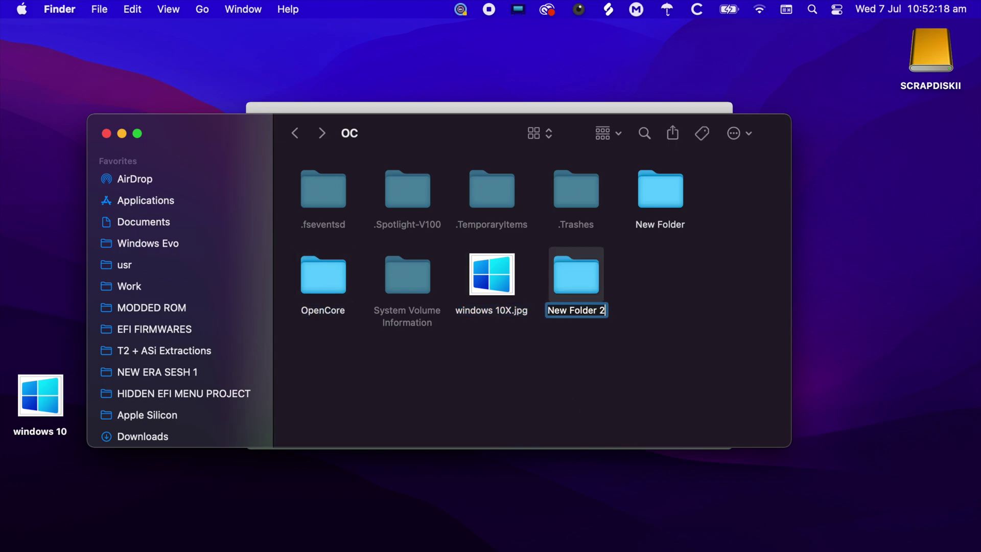
pyautogui.press('Return')
pyautogui.click(560, 331)
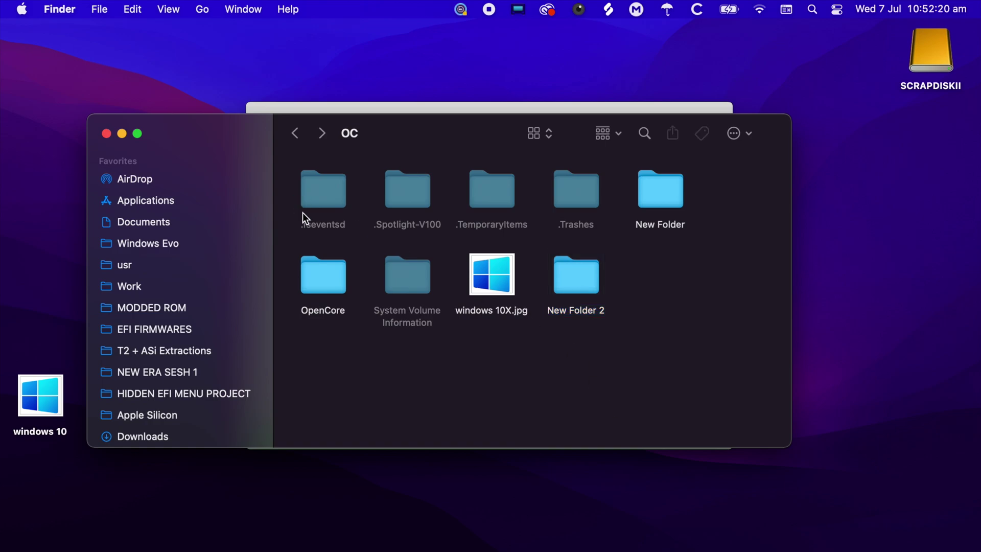
# - Close the OC Finder window and bring M3 BitLocker Loader back to the front
pyautogui.click(106, 133)
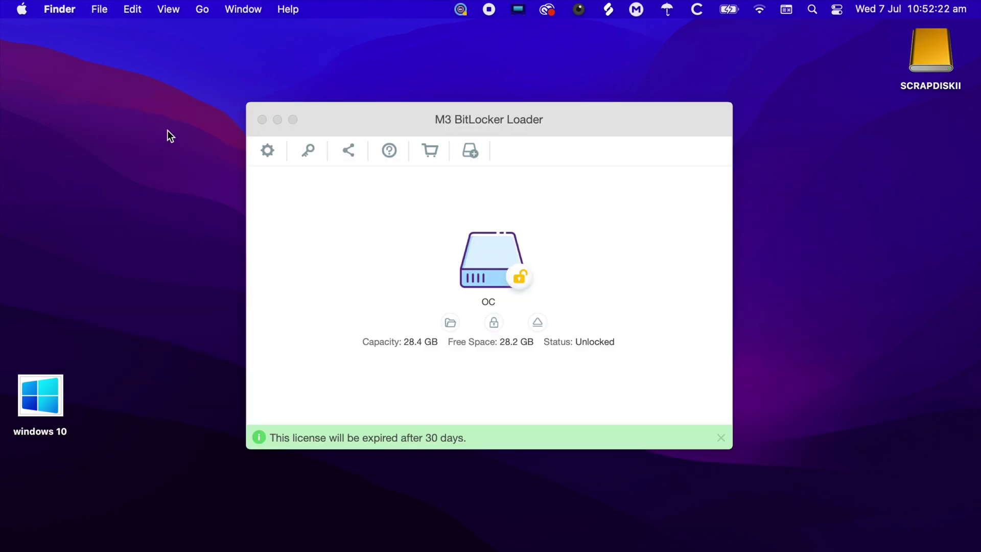
pyautogui.click(456, 120)
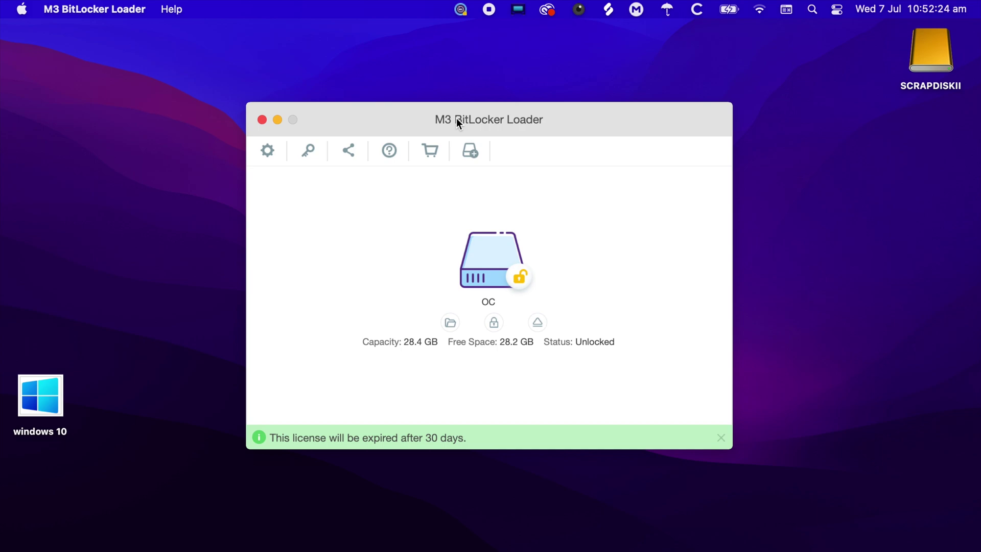